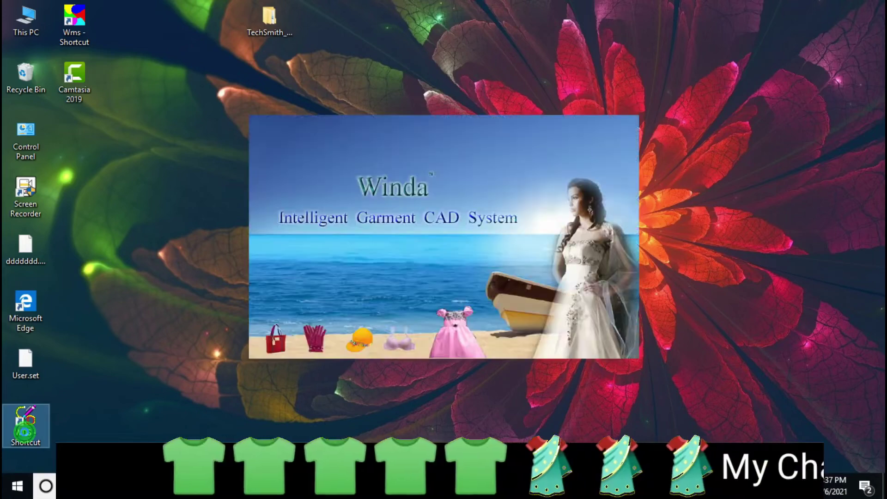
# Maximize the newly opened Winda CAD window so the blank workspace fills the screen
pyautogui.click(638, 27)
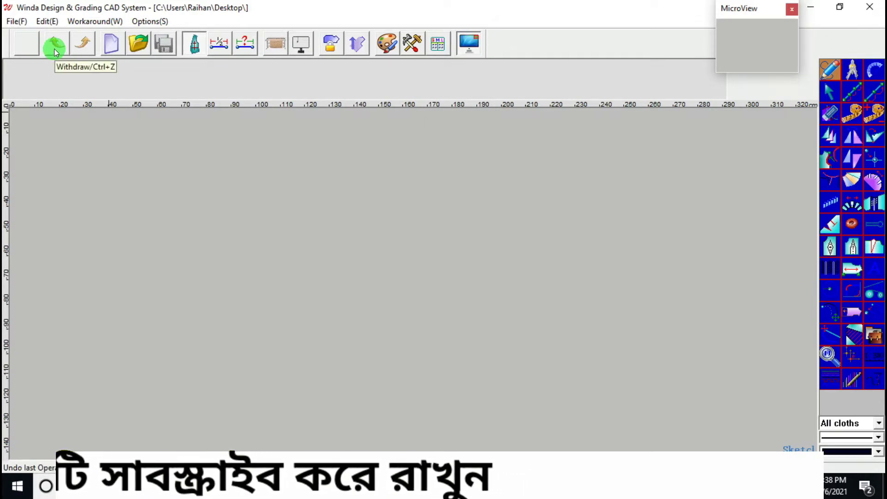
# Browse the System Setup pages, ending on the Auto Save settings
pyautogui.click(365, 56)
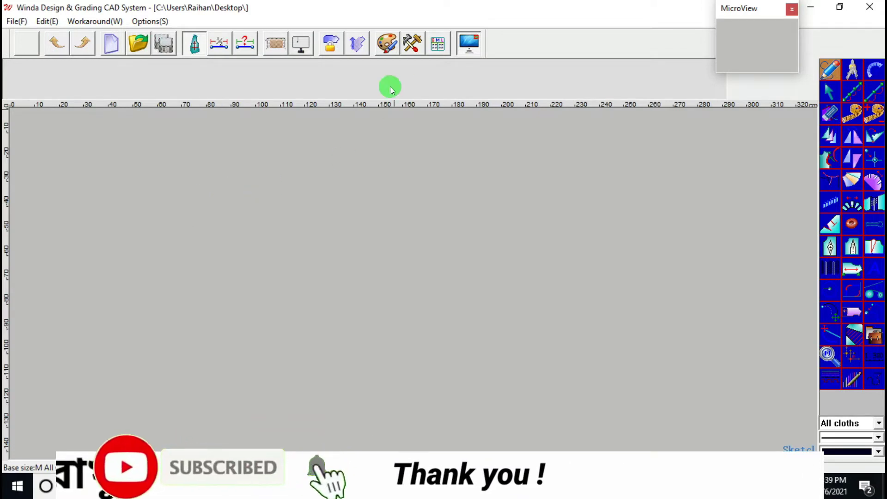
pyautogui.click(412, 42)
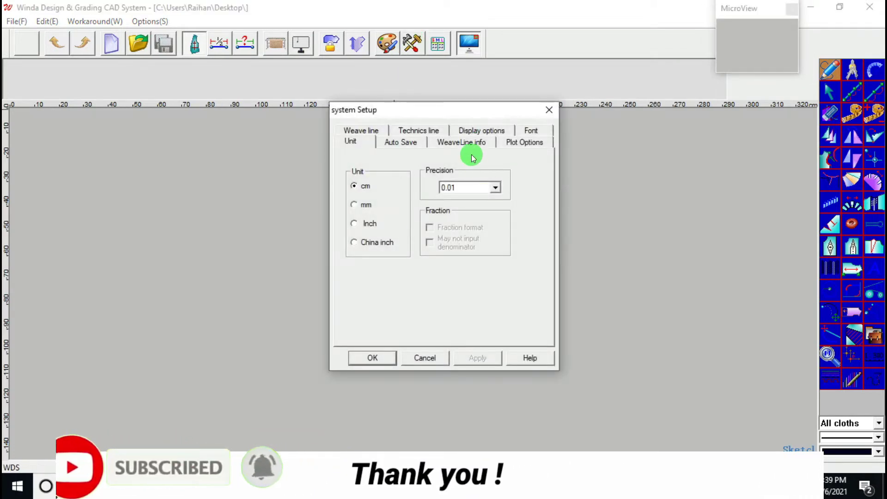
pyautogui.click(471, 143)
pyautogui.click(408, 130)
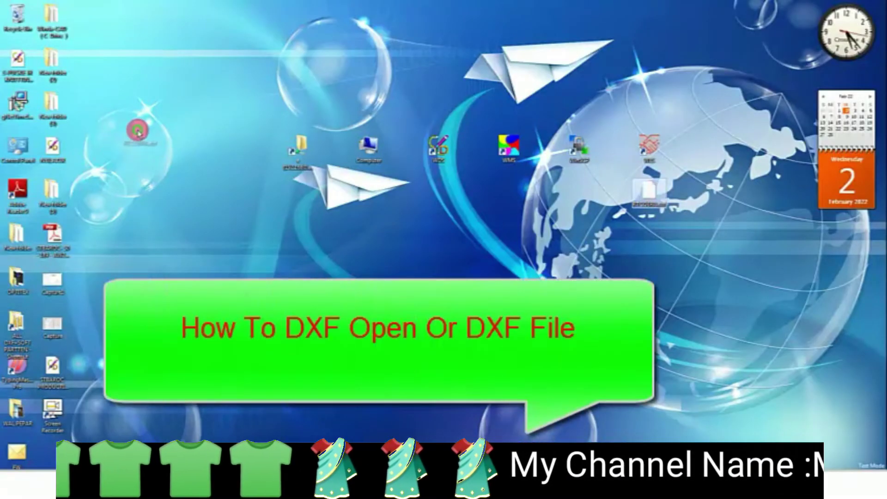
# Move the DXF file to the desktop's left side and launch Winda Format Exchange System
pyautogui.moveTo(137, 131); pyautogui.dragTo(134, 155)
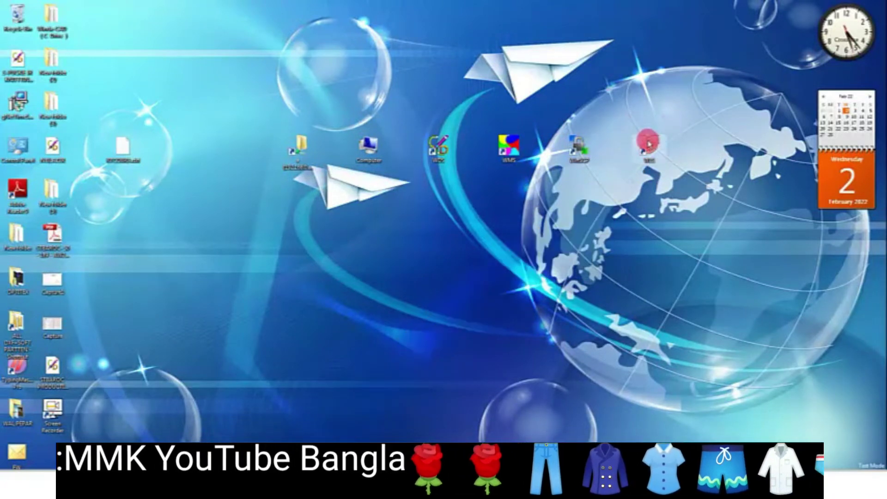
pyautogui.doubleClick(649, 144)
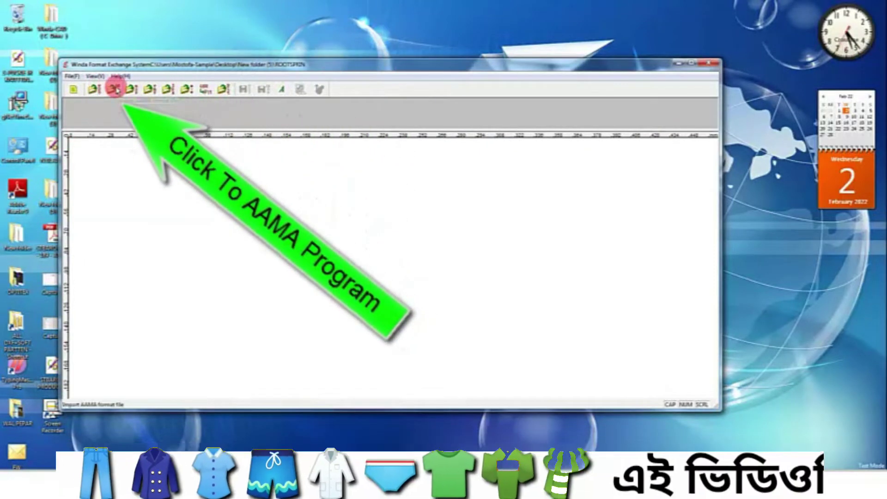
# Choose RTCOBRA.dxf from the Desktop for AAMA import
pyautogui.click(114, 89)
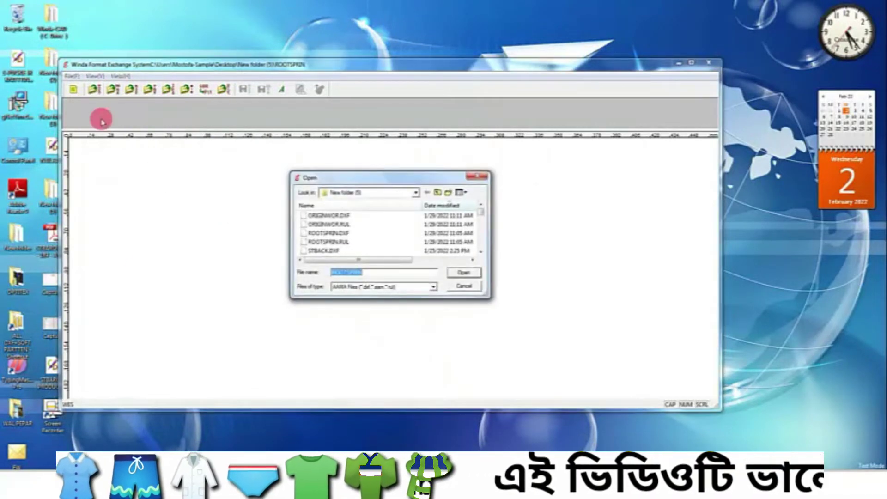
pyautogui.click(417, 193)
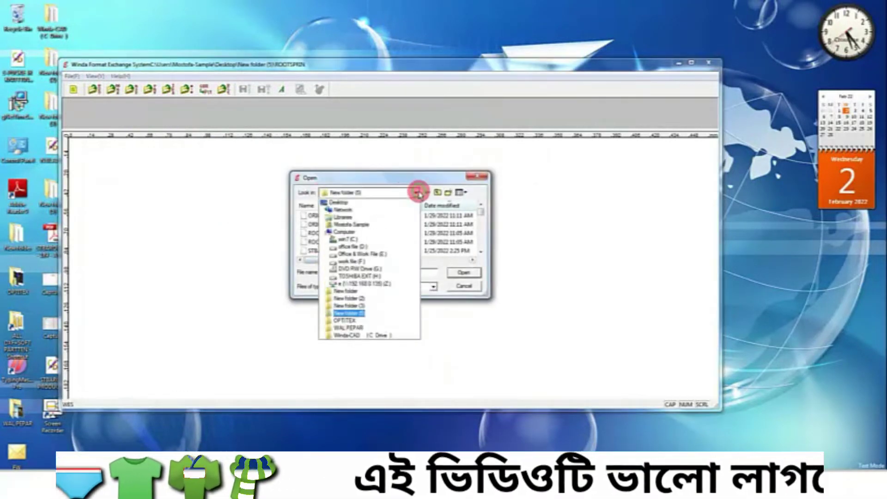
pyautogui.click(337, 202)
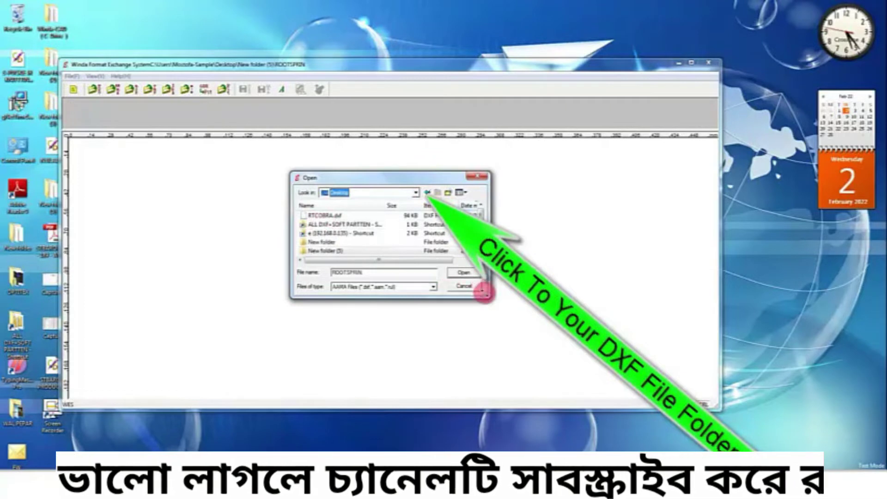
pyautogui.moveTo(483, 292); pyautogui.dragTo(550, 370)
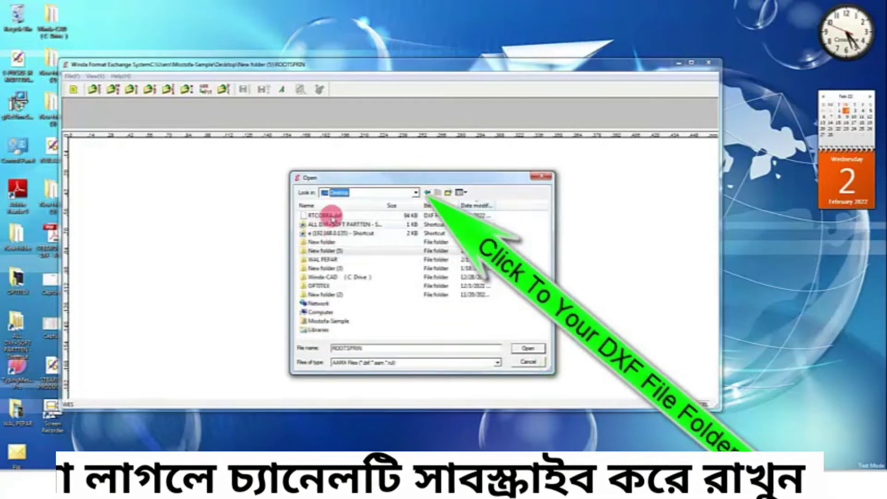
pyautogui.moveTo(323, 216)
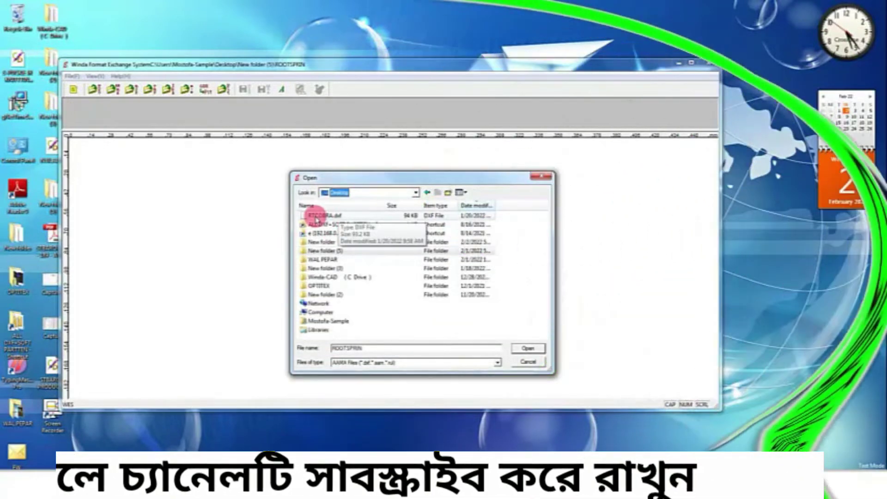
pyautogui.click(316, 217)
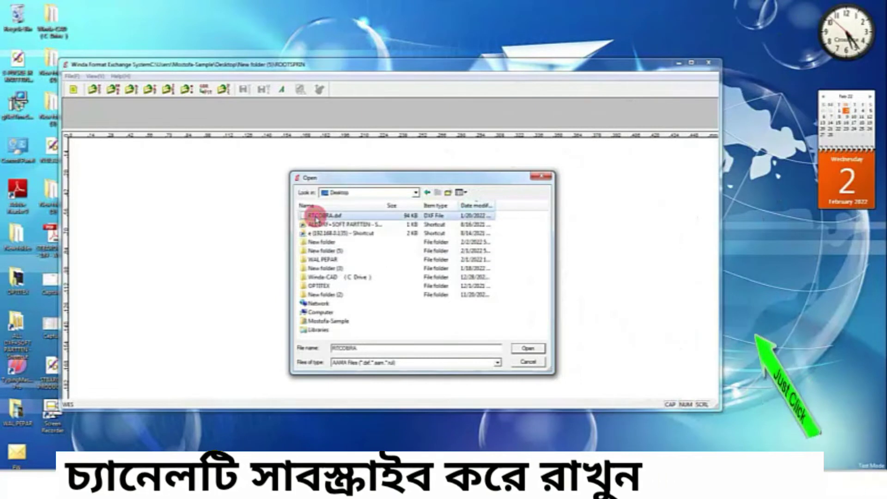
pyautogui.click(527, 349)
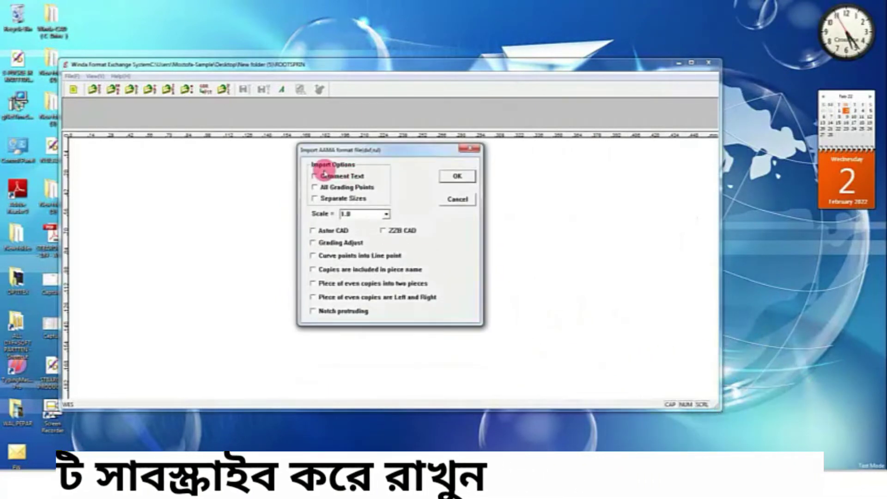
# Import with default options and place the back, front, pocket finish, pocket and sleeve pieces
pyautogui.click(441, 176)
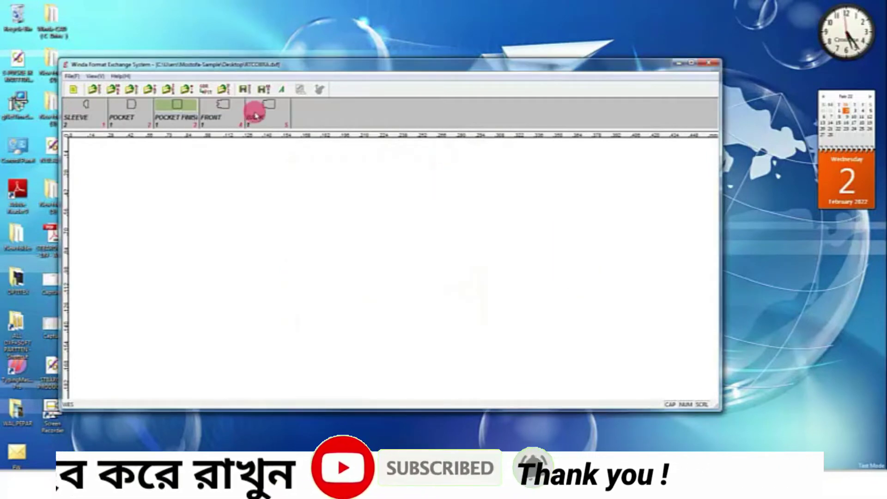
pyautogui.click(257, 115)
pyautogui.click(222, 111)
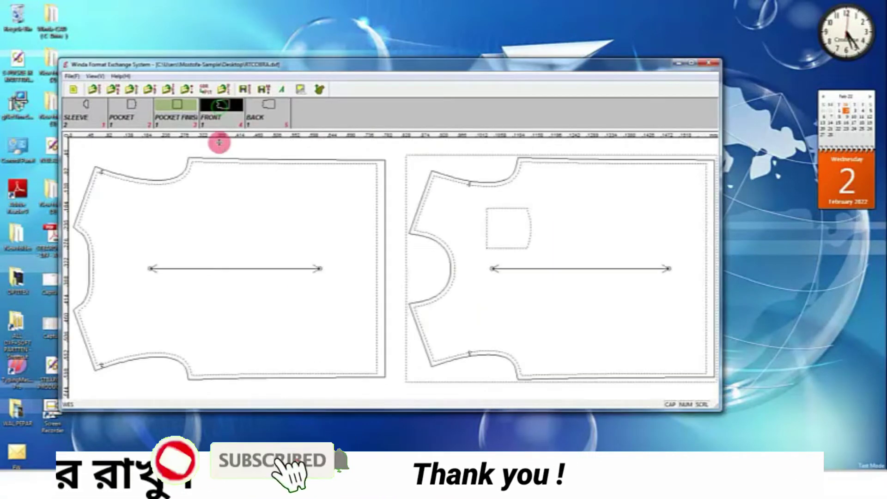
pyautogui.click(177, 111)
pyautogui.click(128, 121)
pyautogui.click(86, 111)
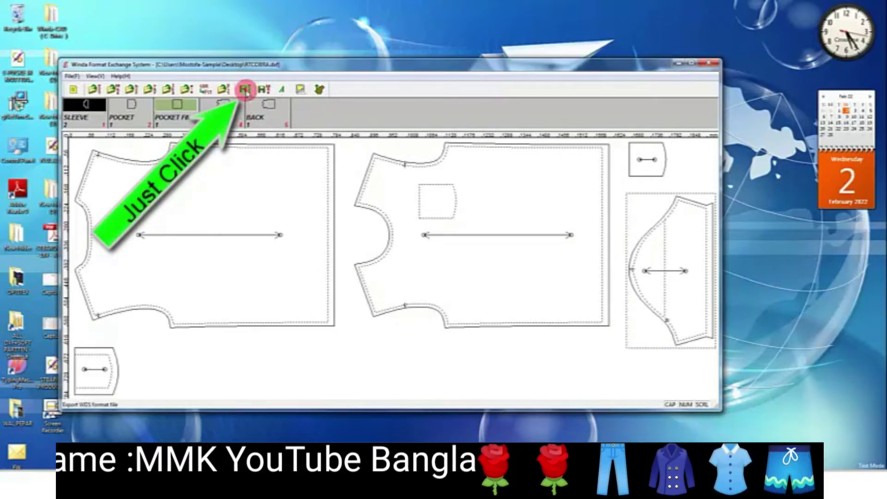
# Save the pattern as WDS file RTCOBRA in the Desktop folder
pyautogui.click(243, 90)
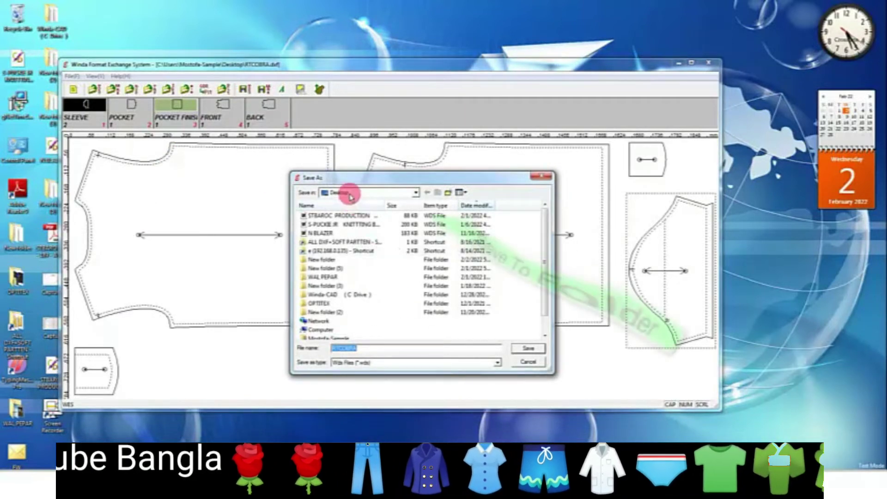
pyautogui.click(411, 191)
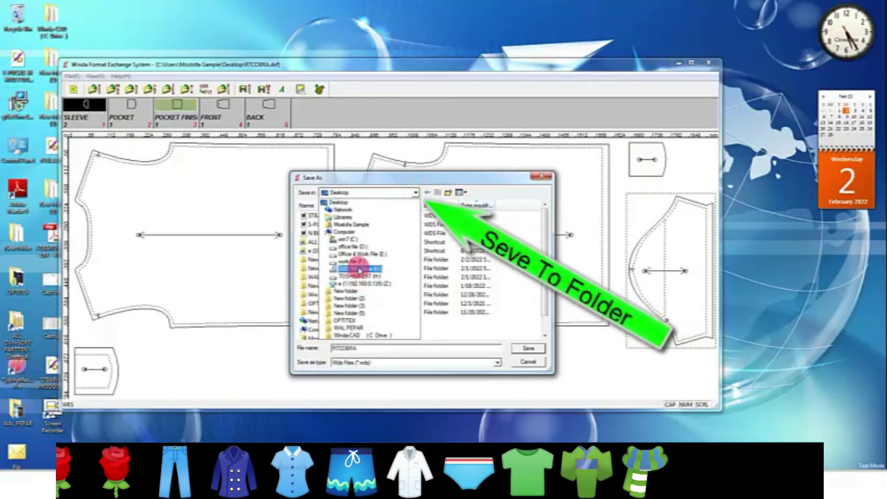
pyautogui.click(414, 194)
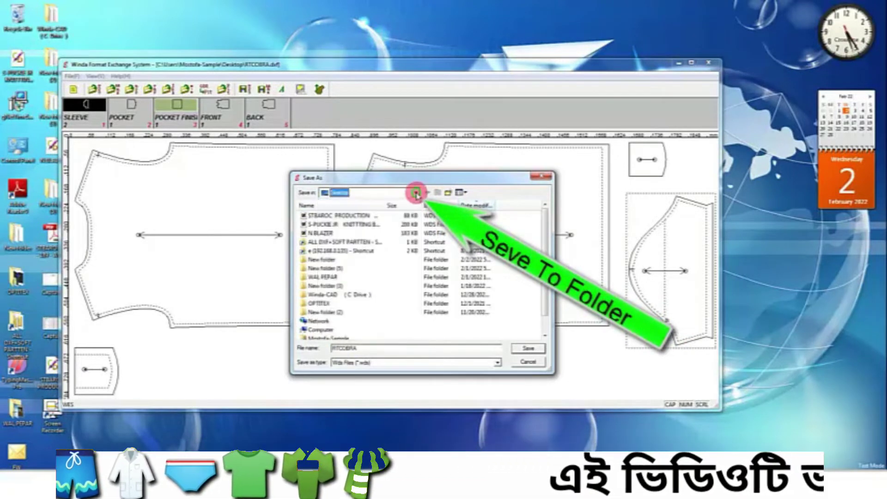
pyautogui.click(334, 350)
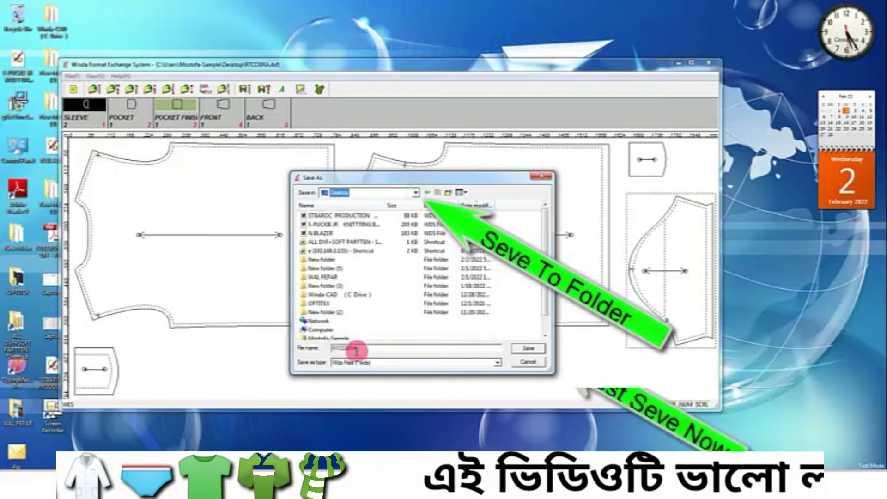
pyautogui.doubleClick(335, 350)
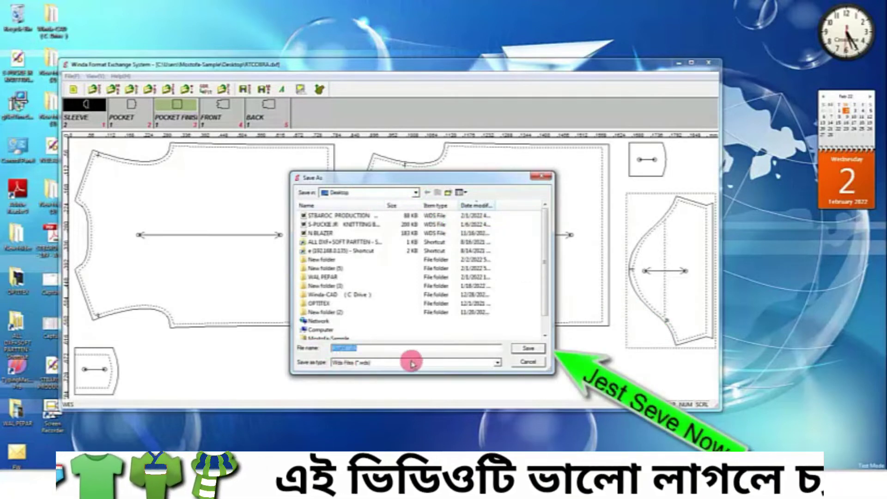
pyautogui.click(519, 350)
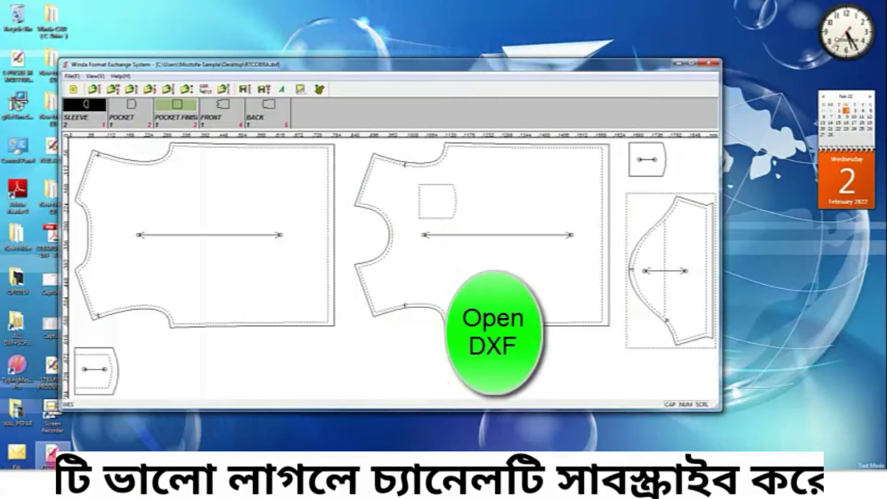
# Close Format Exchange, move the RTCOBRA WDS icon beside the DXF, and open it in Winda
pyautogui.click(709, 62)
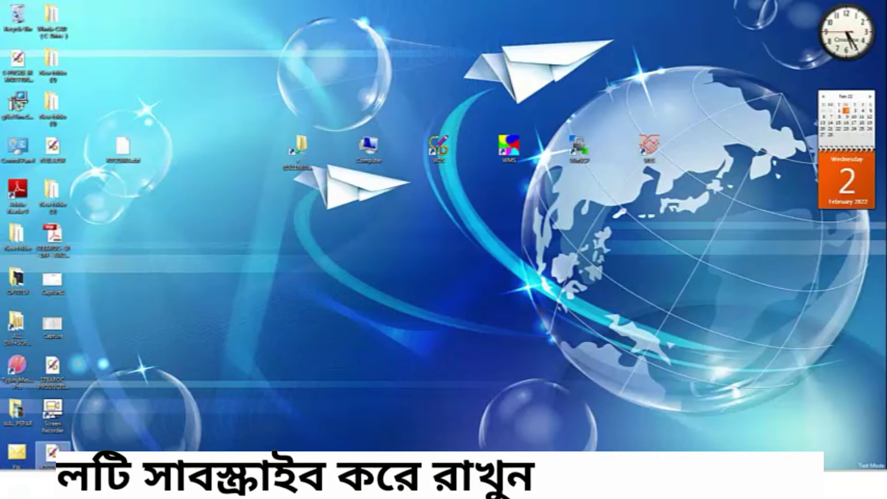
pyautogui.moveTo(73, 438); pyautogui.dragTo(128, 211)
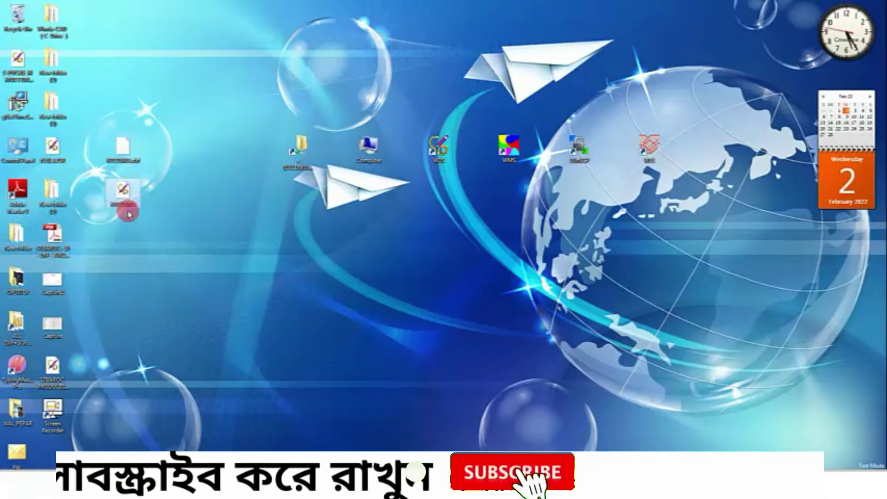
pyautogui.doubleClick(123, 196)
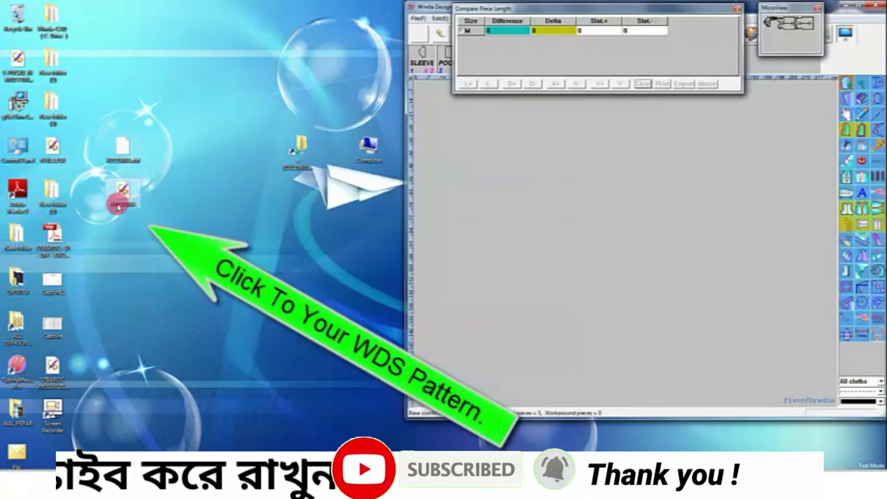
# Maximize Winda and display the back, front, pocket finish, pocket and sleeve pieces
pyautogui.click(858, 6)
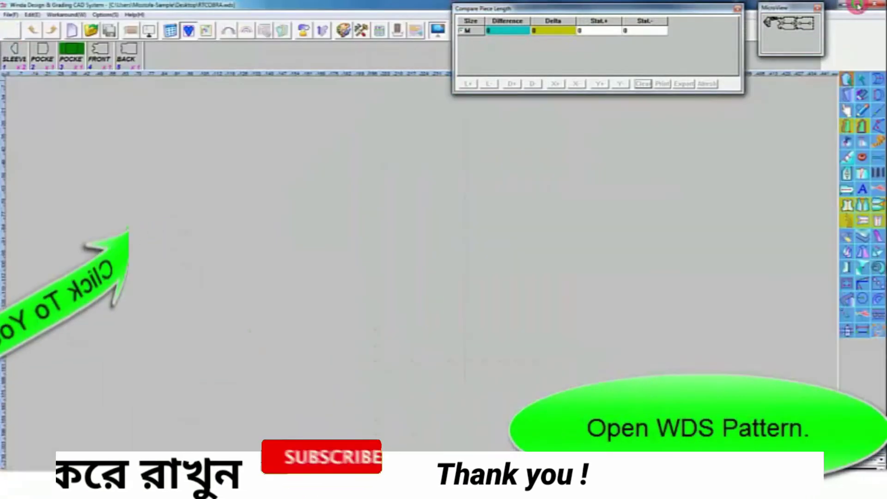
pyautogui.click(123, 58)
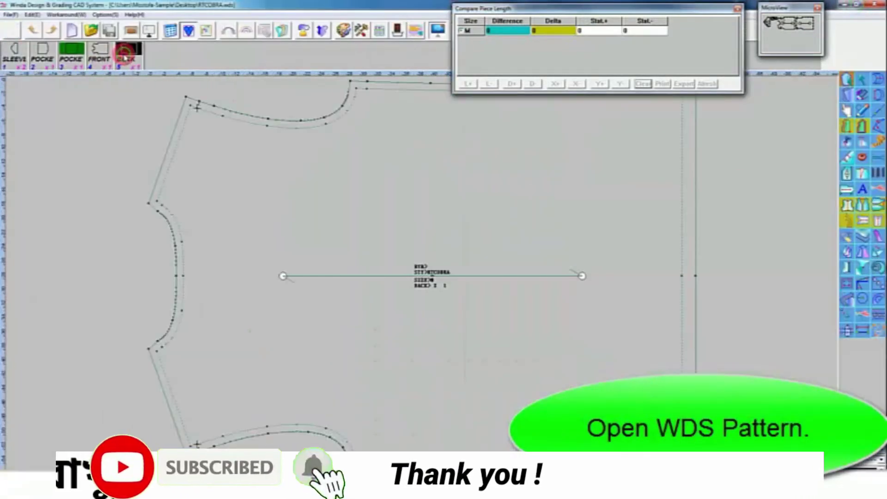
pyautogui.click(99, 55)
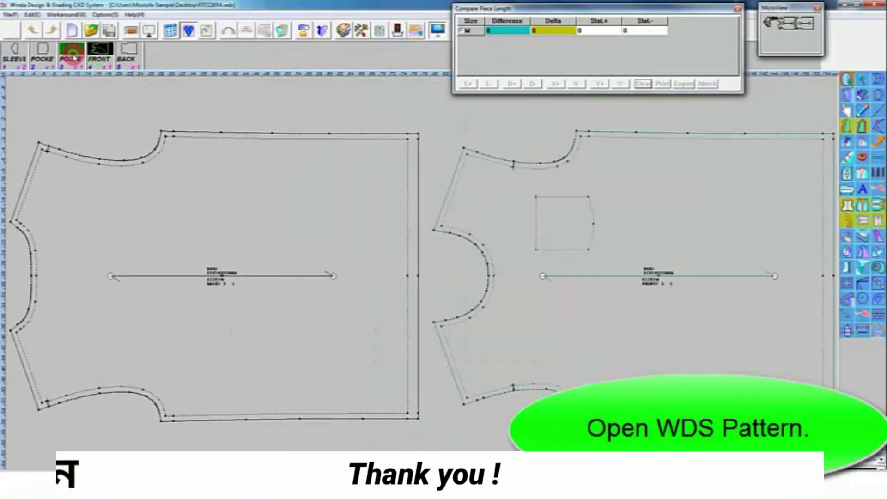
pyautogui.click(71, 53)
pyautogui.click(42, 53)
pyautogui.click(14, 51)
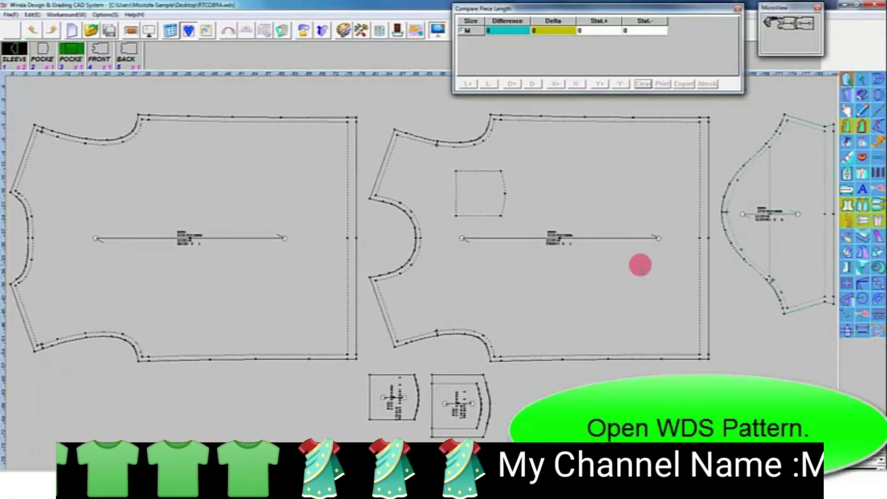
pyautogui.scroll(-1, 445, 253)
pyautogui.scroll(-1, 584, 273)
pyautogui.scroll(2, 353, 259)
pyautogui.scroll(-1, 309, 246)
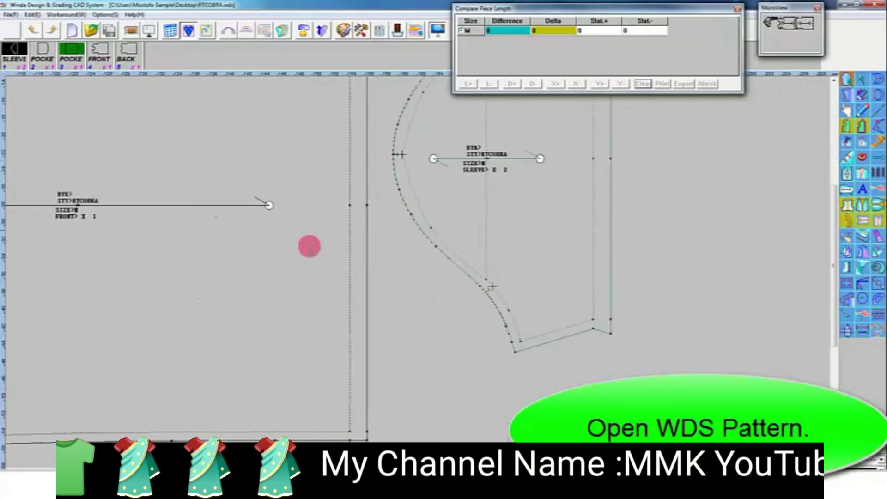
pyautogui.scroll(-1, 618, 259)
pyautogui.scroll(1, 511, 311)
pyautogui.scroll(2, 421, 323)
pyautogui.scroll(1, 491, 254)
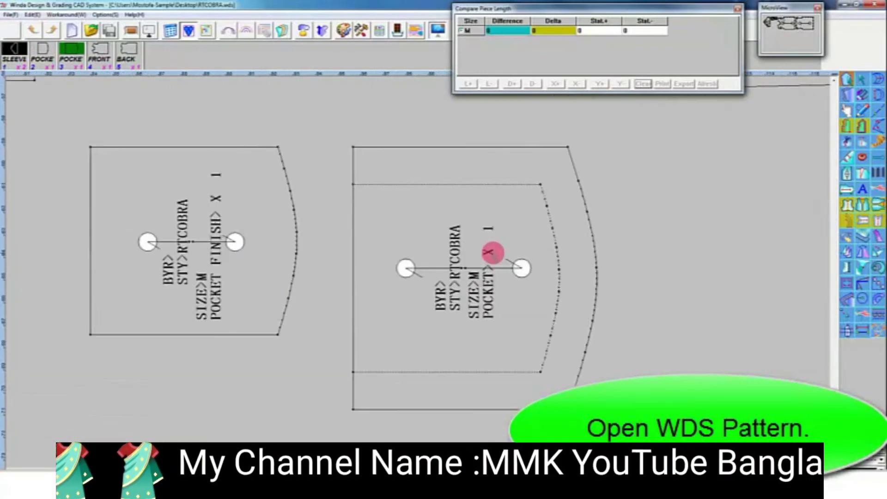
pyautogui.scroll(1, 421, 341)
pyautogui.scroll(-2, 404, 245)
pyautogui.scroll(-2, 391, 291)
pyautogui.scroll(-1, 392, 291)
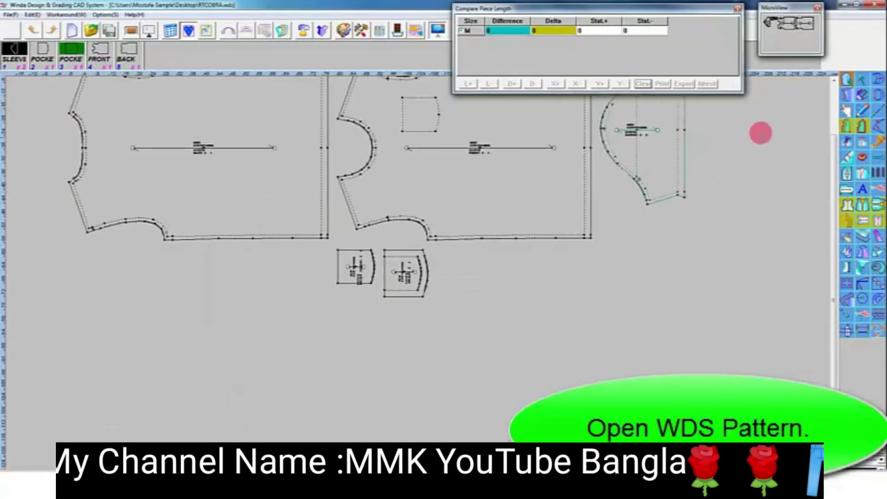
# Move the front piece to the lower left and both pockets up beside the back
pyautogui.click(842, 117)
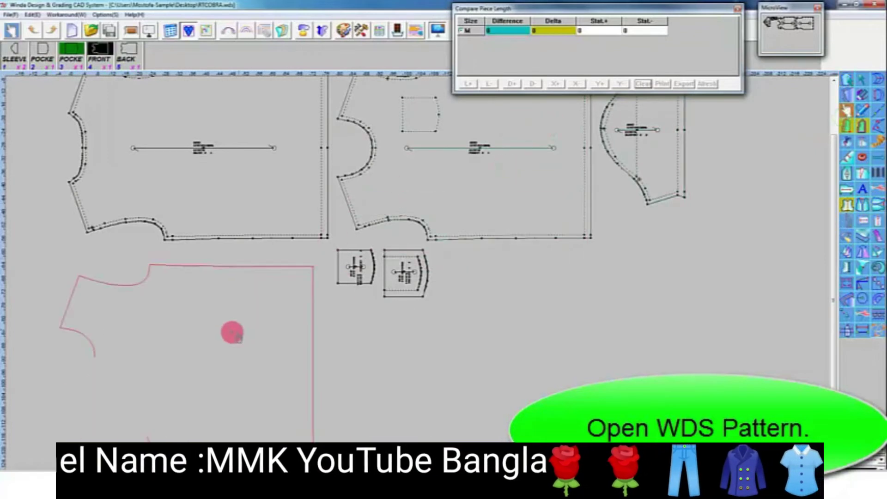
pyautogui.moveTo(495, 152)
pyautogui.mouseDown()
pyautogui.moveTo(242, 337)
pyautogui.moveTo(301, 351)
pyautogui.mouseUp()
pyautogui.scroll(-1, 277, 346)
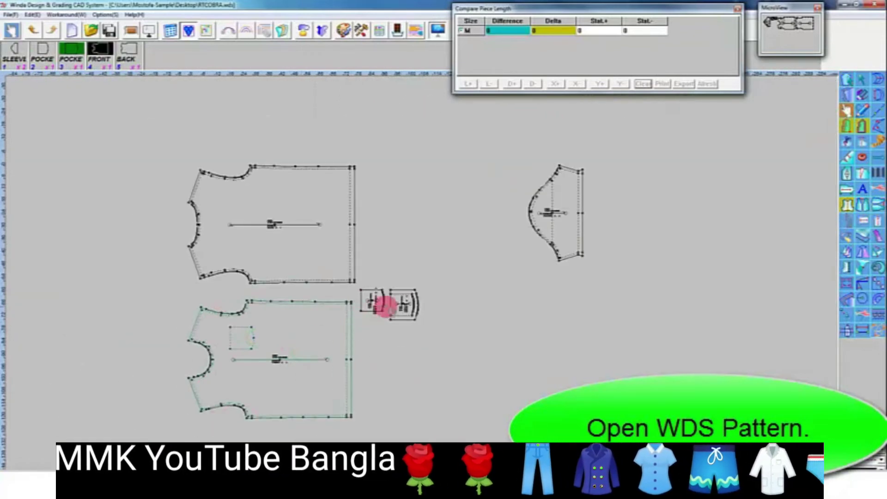
pyautogui.moveTo(385, 305); pyautogui.dragTo(406, 194)
pyautogui.moveTo(367, 301); pyautogui.dragTo(426, 257)
pyautogui.click(352, 314)
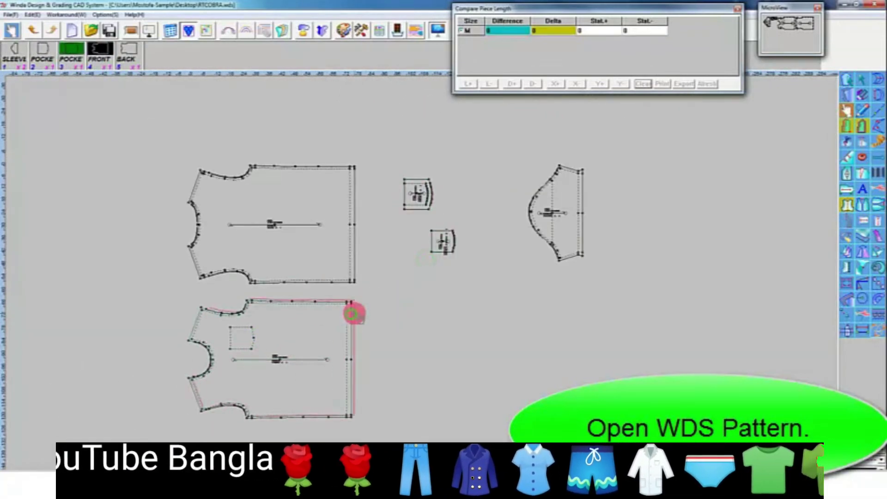
pyautogui.moveTo(352, 314); pyautogui.dragTo(357, 311)
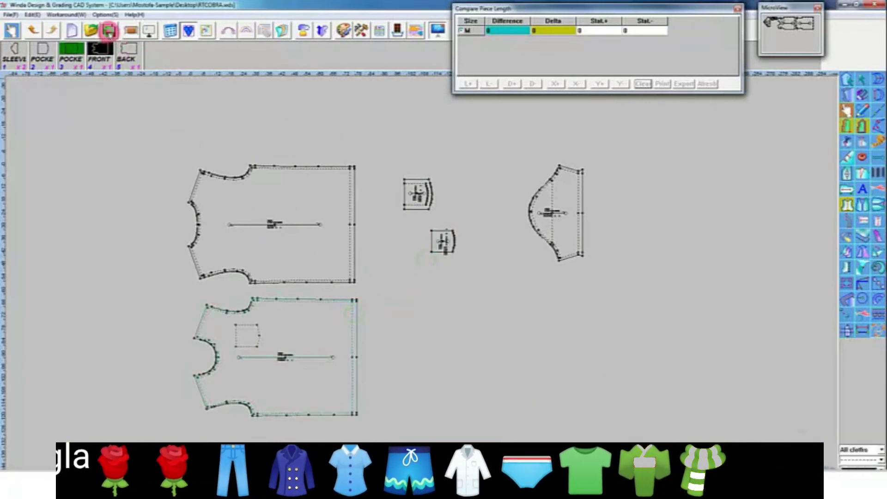
# Close the CAD program and relaunch Winda Format Exchange
pyautogui.click(866, 5)
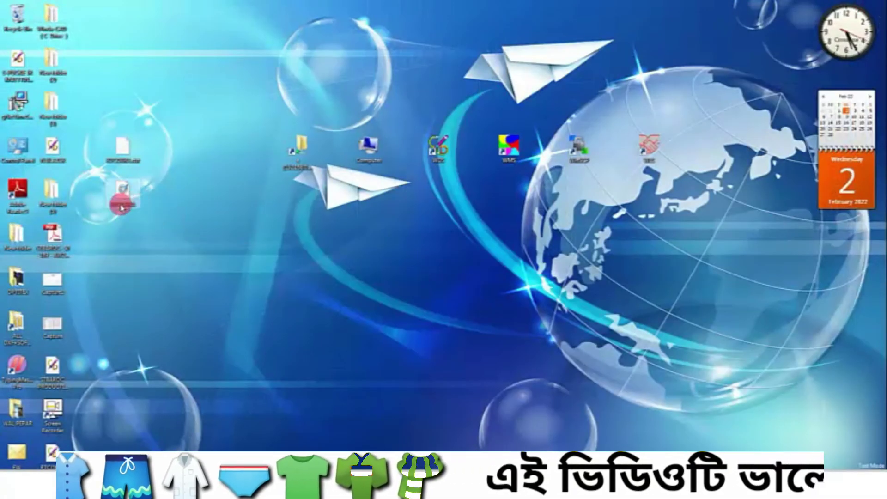
pyautogui.click(53, 427)
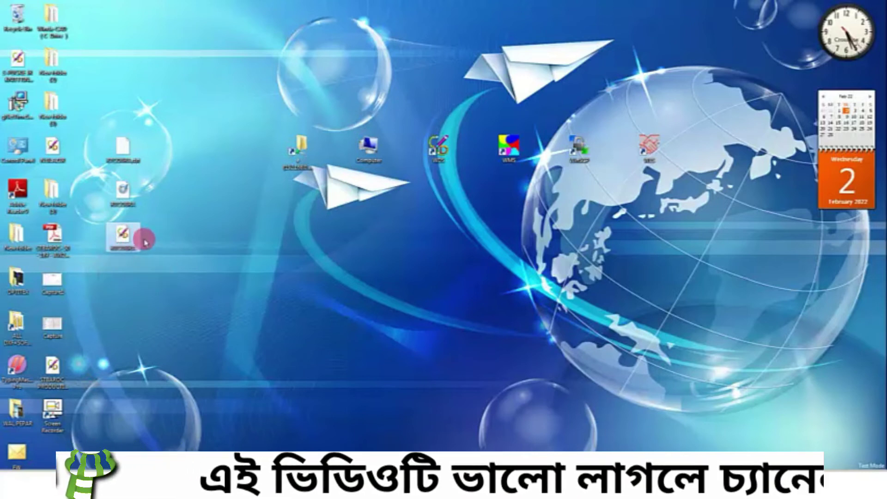
pyautogui.doubleClick(644, 148)
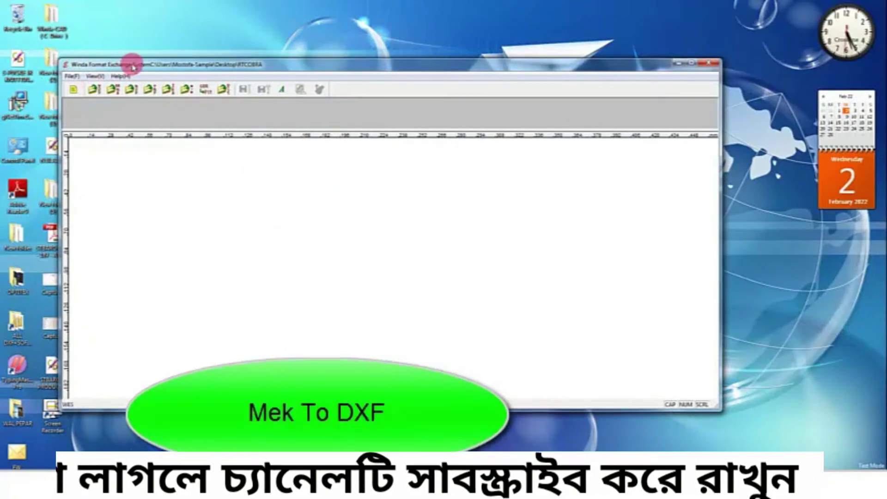
pyautogui.moveTo(132, 67); pyautogui.dragTo(171, 198)
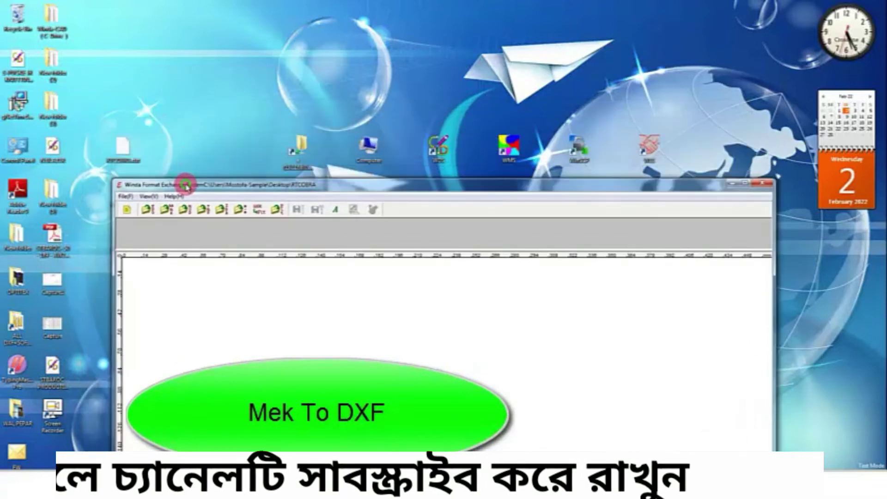
# Delete the old RTCOBRA.dxf from the desktop to the Recycle Bin
pyautogui.click(125, 155)
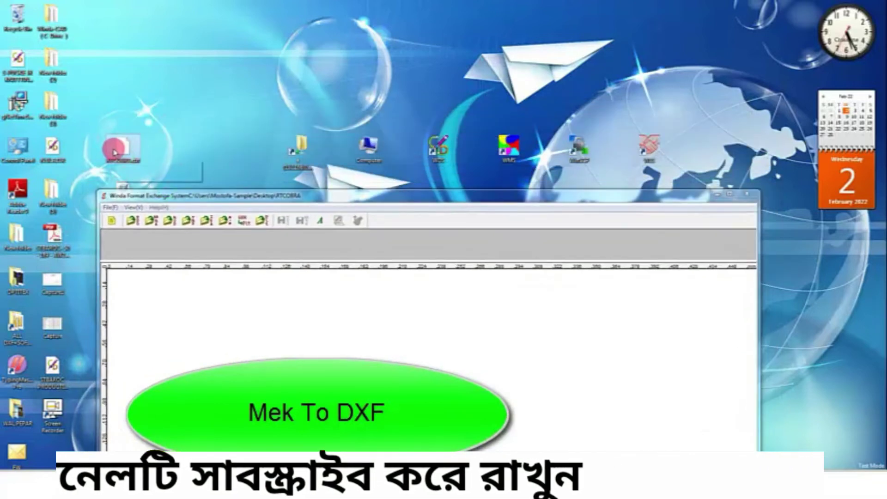
pyautogui.press('Delete')
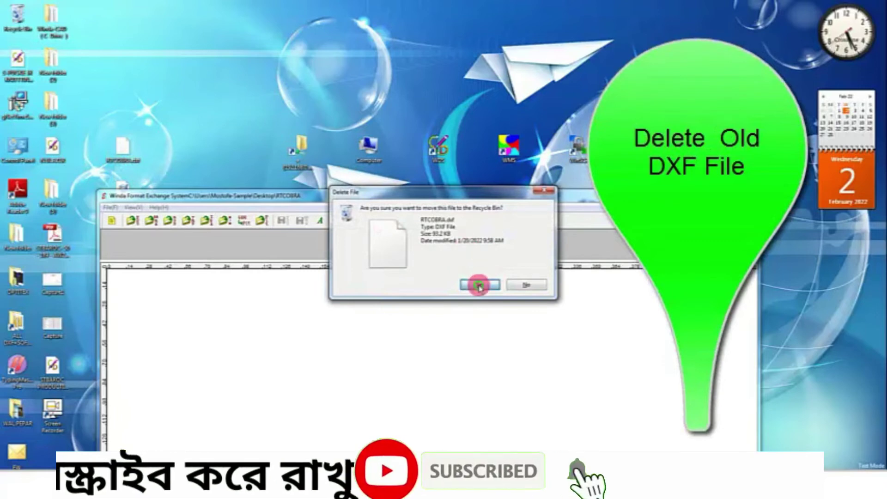
pyautogui.click(479, 285)
pyautogui.moveTo(369, 197); pyautogui.dragTo(336, 76)
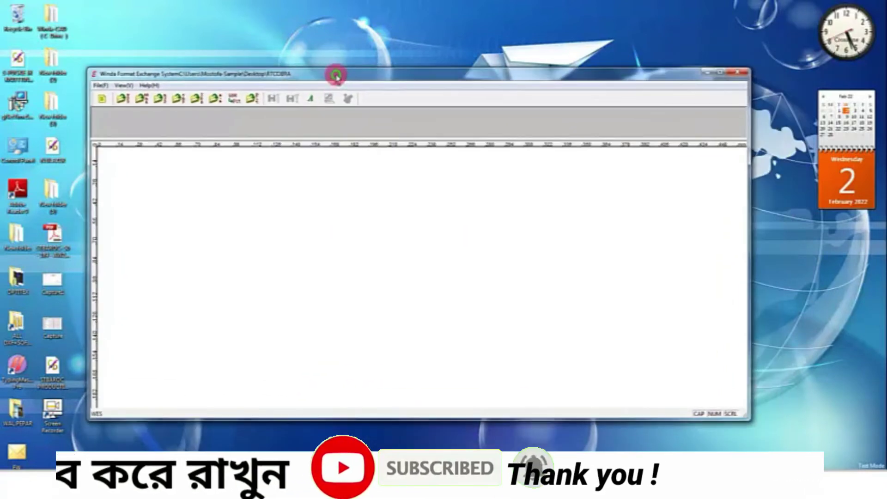
# Open RTCOBRA.wds from the Desktop and place the BACK piece on the canvas
pyautogui.click(125, 97)
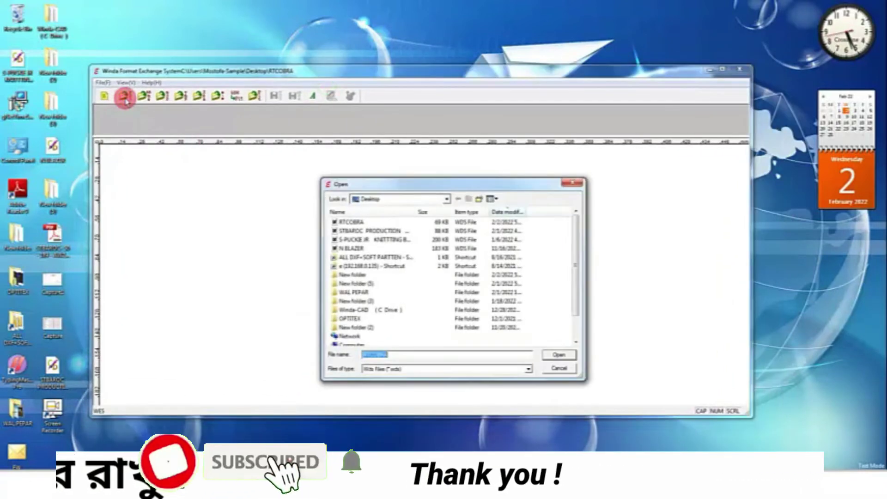
pyautogui.click(359, 223)
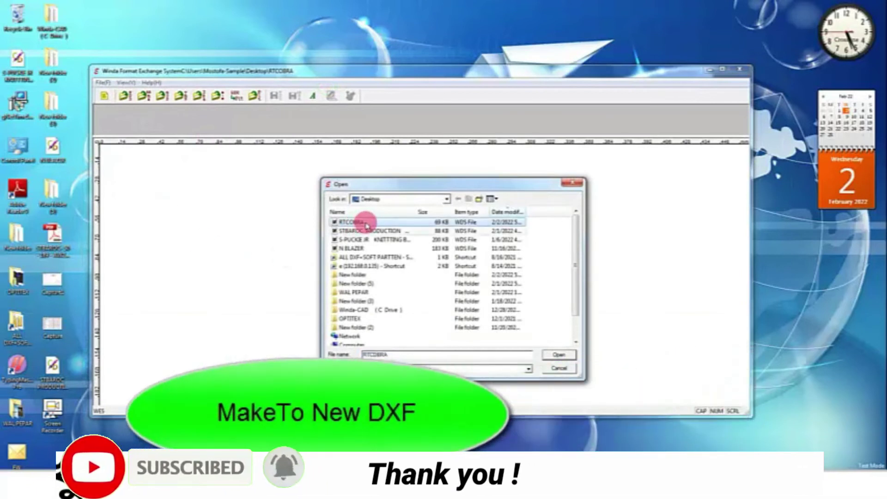
pyautogui.click(447, 199)
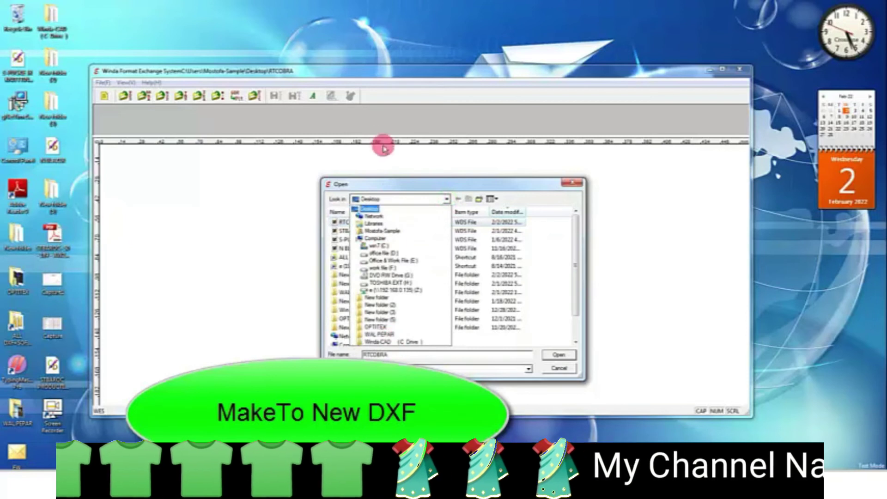
pyautogui.click(447, 199)
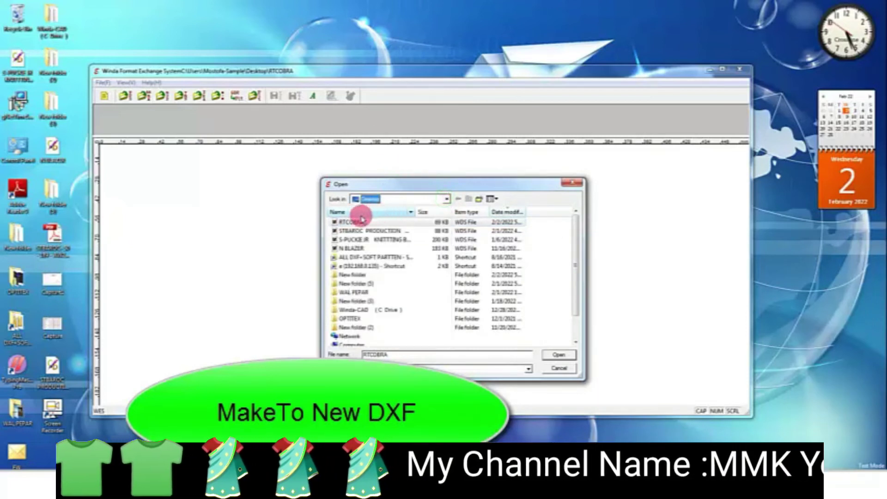
pyautogui.click(361, 217)
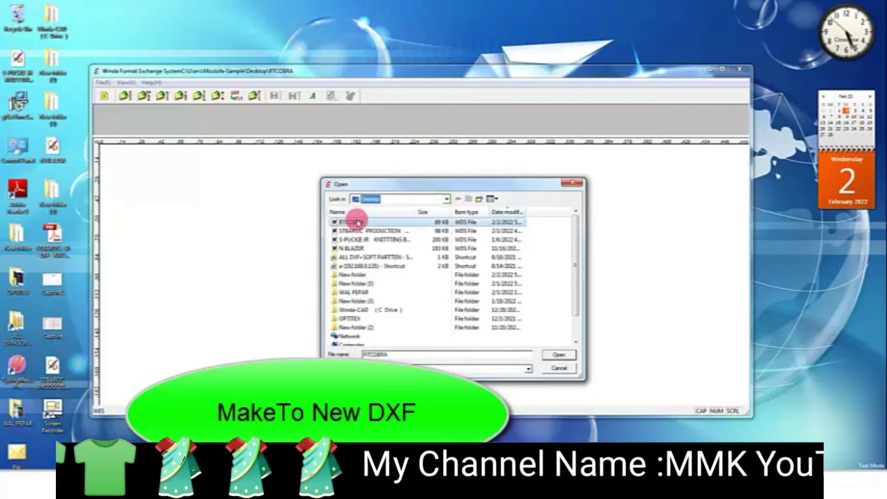
pyautogui.click(550, 357)
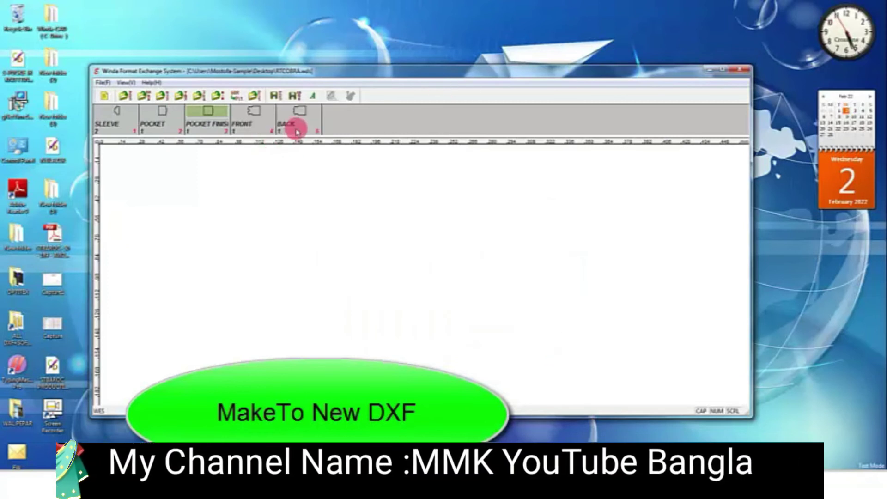
pyautogui.click(297, 132)
# Place the FRONT, POCKET FINISH, POCKET and SLEEVE pieces on the canvas
pyautogui.click(258, 127)
pyautogui.click(208, 122)
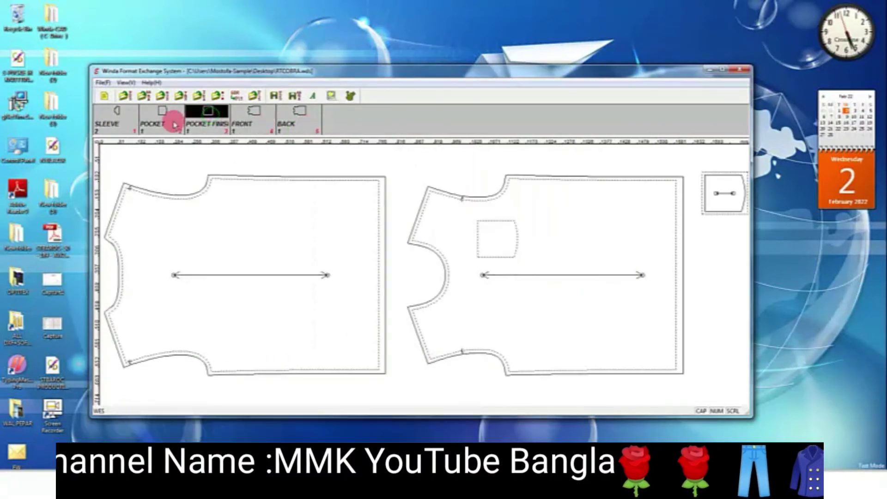
pyautogui.click(174, 125)
pyautogui.click(121, 119)
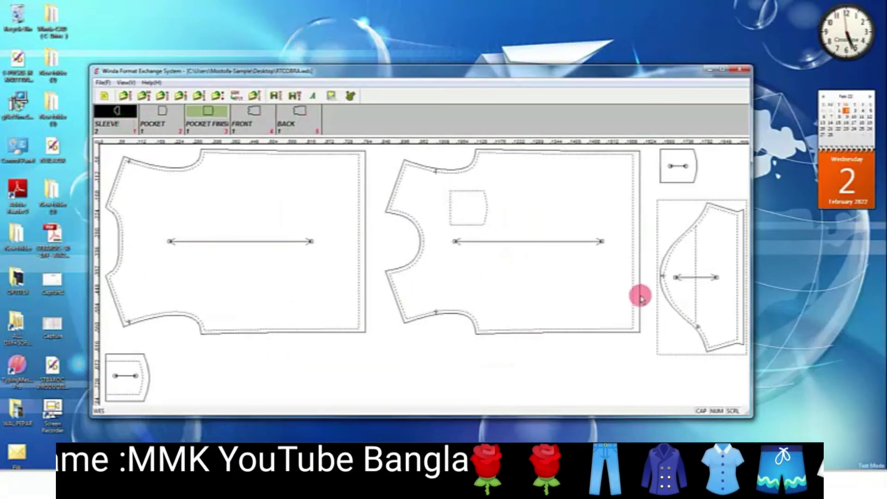
# Export the pattern as AAMA DXF with the default name, all sizes and all pieces
pyautogui.click(298, 96)
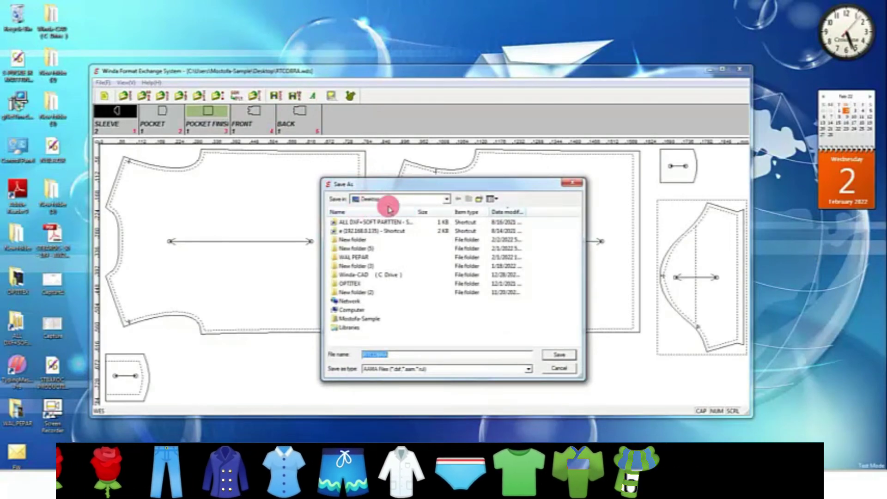
pyautogui.click(563, 355)
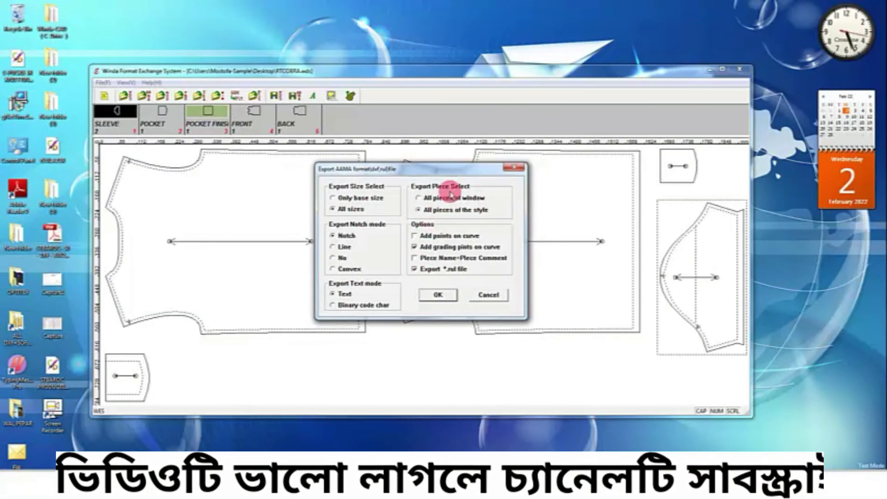
pyautogui.click(437, 294)
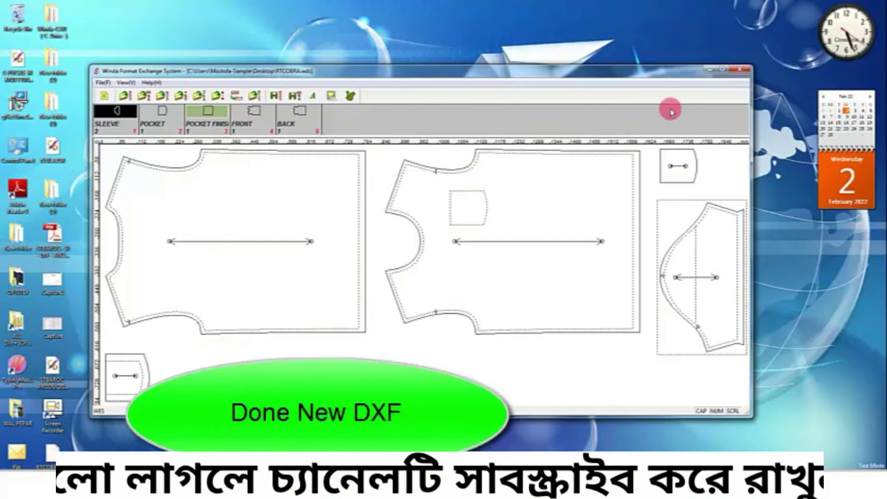
# Close Format Exchange and delete the duplicate pattern file from the desktop
pyautogui.click(739, 70)
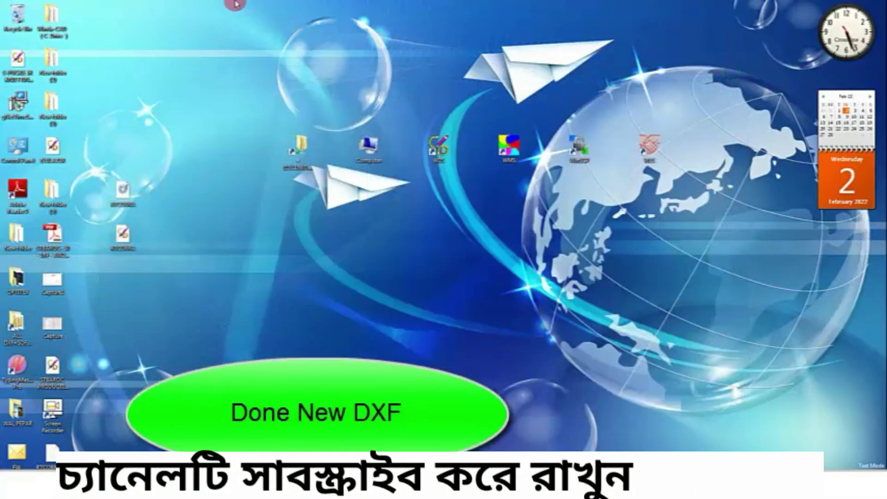
pyautogui.moveTo(53, 446); pyautogui.dragTo(131, 138)
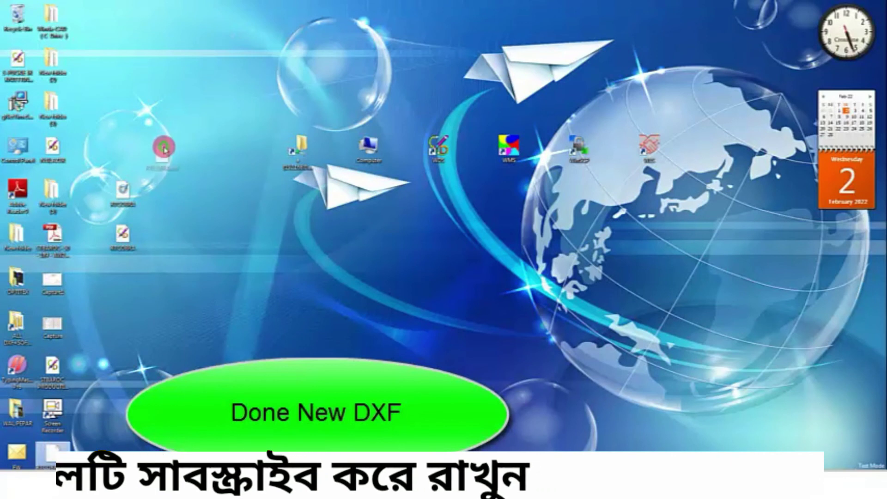
pyautogui.click(123, 202)
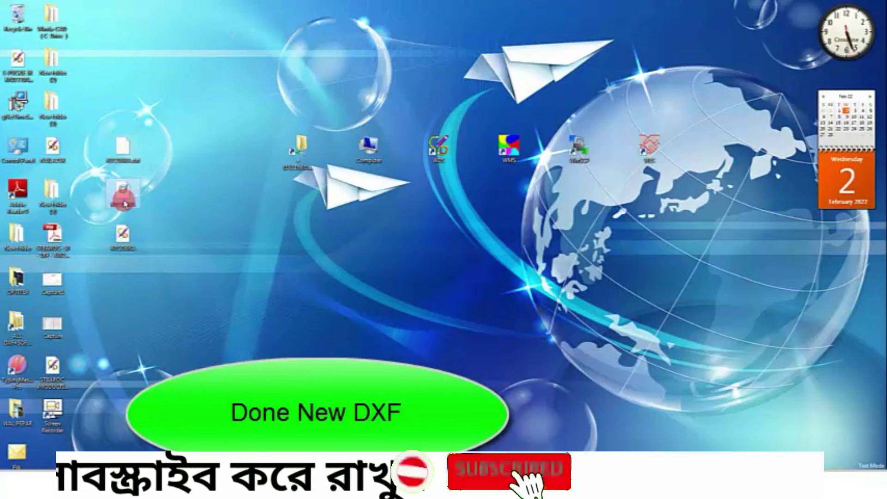
pyautogui.press('Delete')
pyautogui.press('Return')
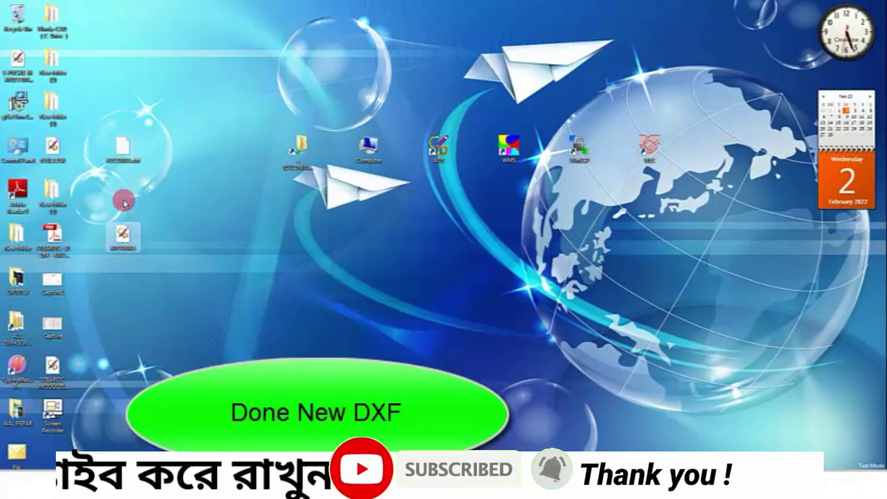
# Select the new DXF together with the remaining pattern file on the desktop
pyautogui.click(123, 238)
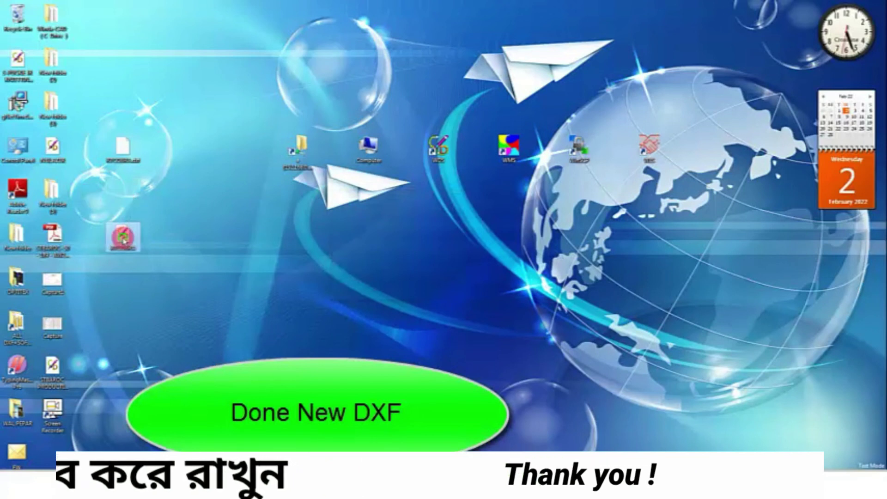
pyautogui.click(123, 147)
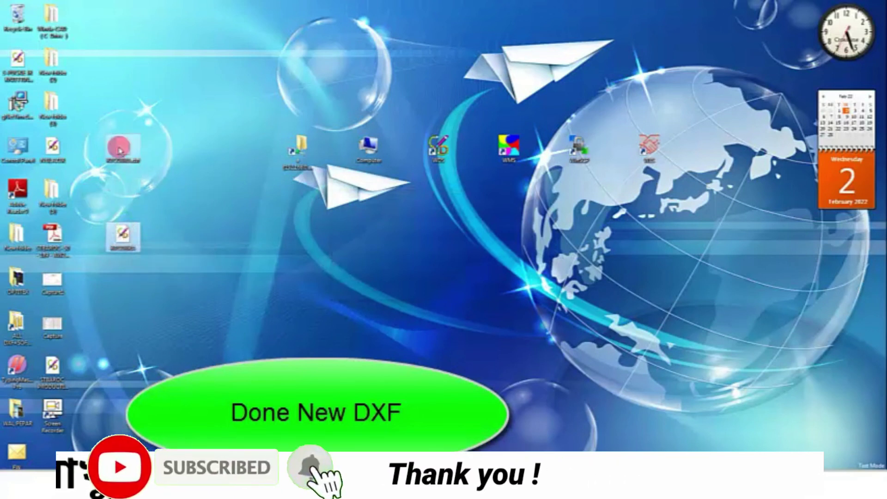
pyautogui.click(124, 243)
pyautogui.moveTo(185, 116); pyautogui.dragTo(111, 270)
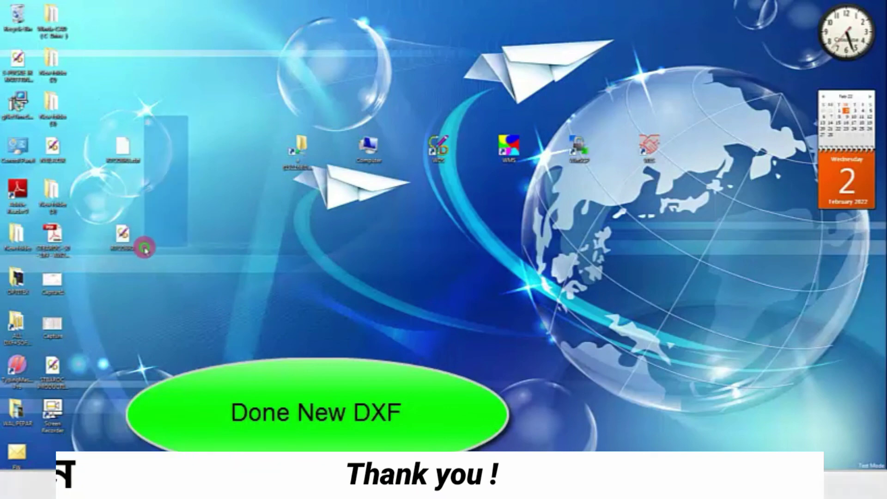